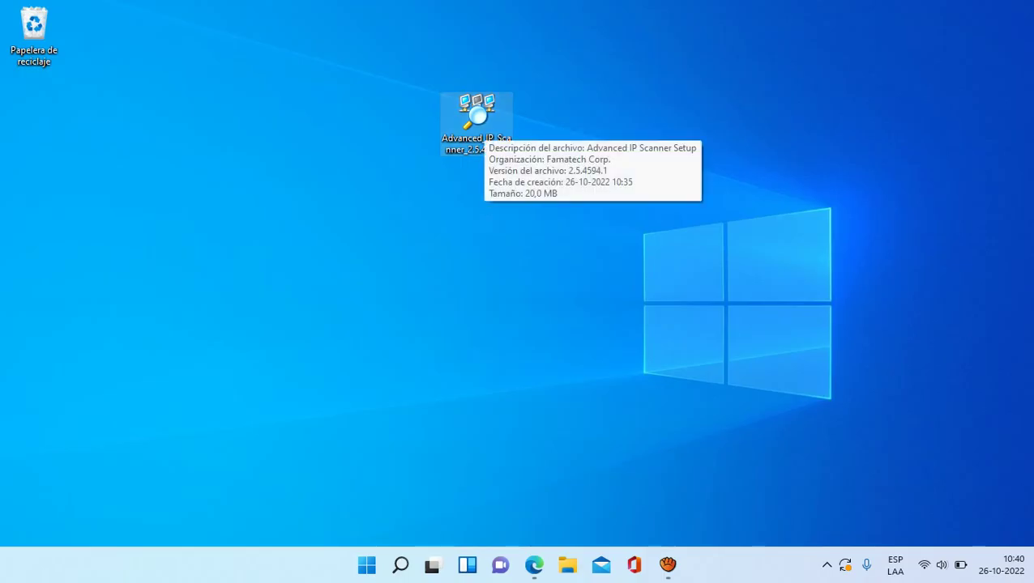
# Step: Launch the Advanced IP Scanner installer from the desktop and accept Español (Spanish) as the installation language
pyautogui.doubleClick(483, 124)
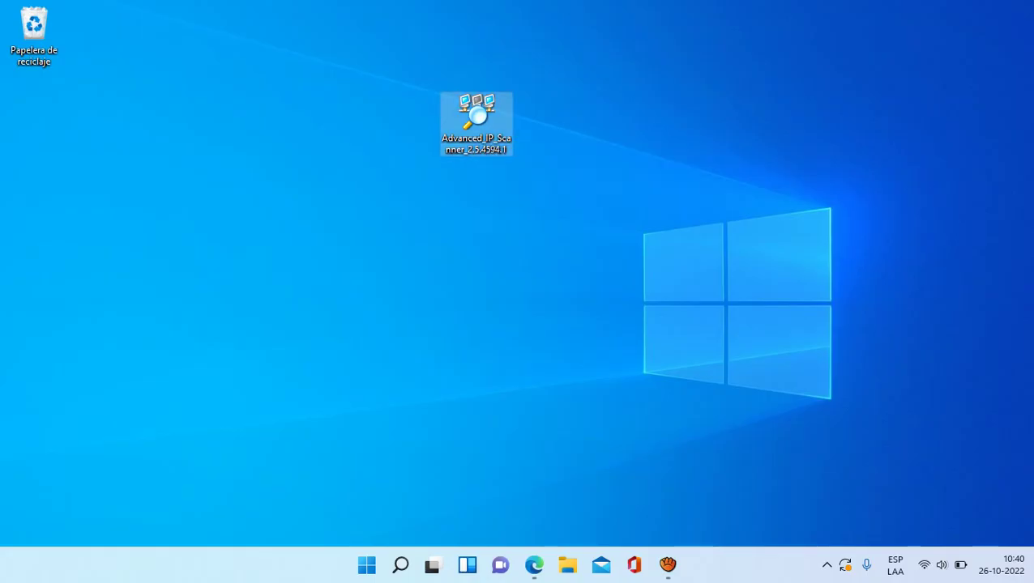
pyautogui.doubleClick(476, 117)
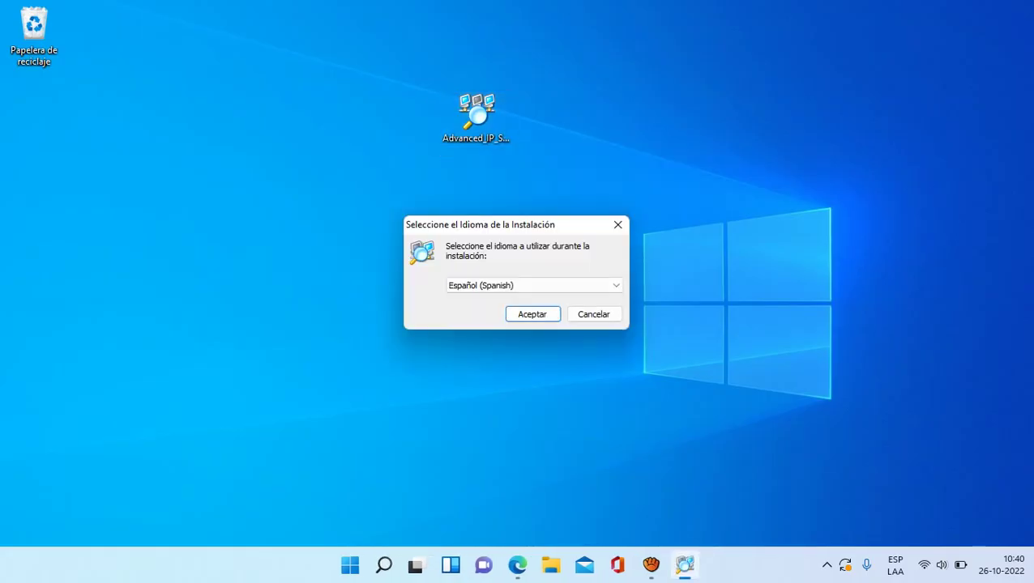
pyautogui.press('Return')
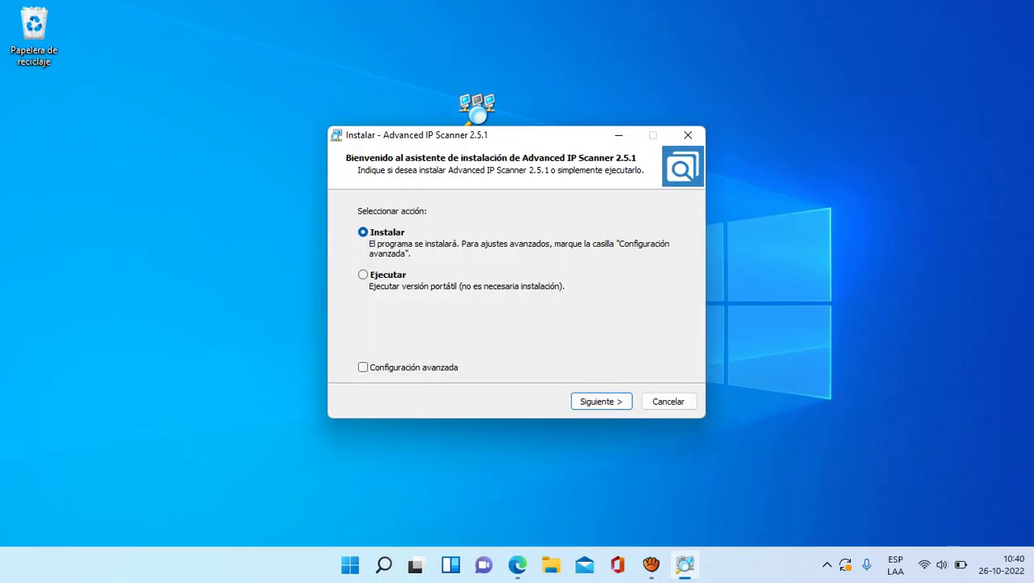
# Step: Choose the Instalar action instead of the portable Ejecutar version and continue to the license agreement
pyautogui.click(364, 274)
pyautogui.click(363, 232)
pyautogui.click(364, 275)
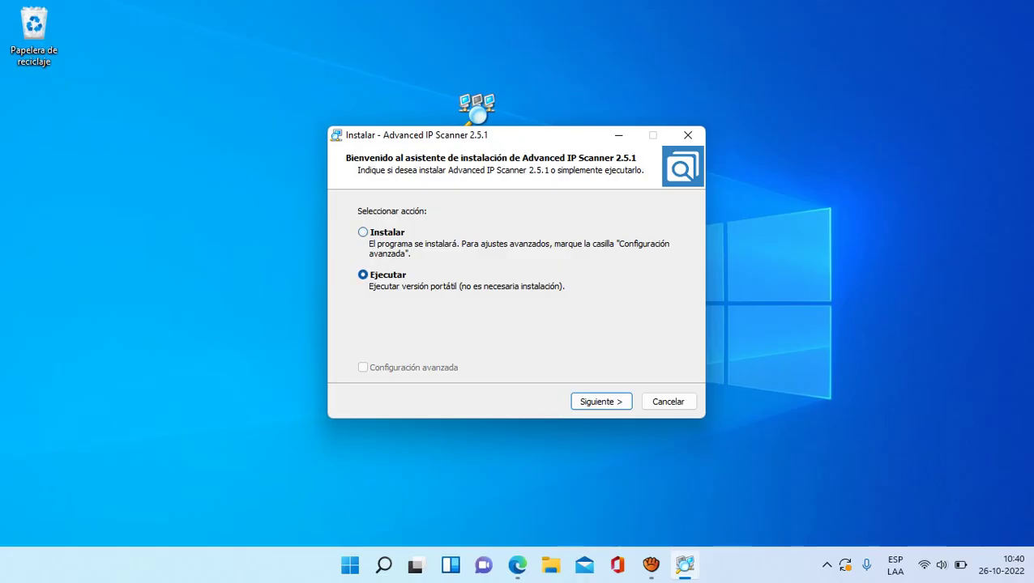
pyautogui.click(364, 233)
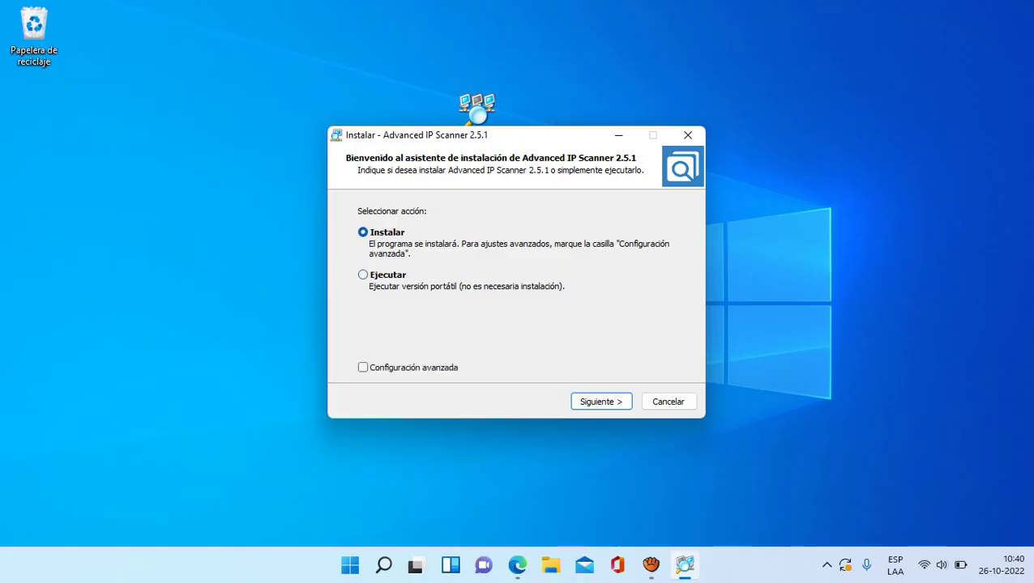
pyautogui.click(601, 401)
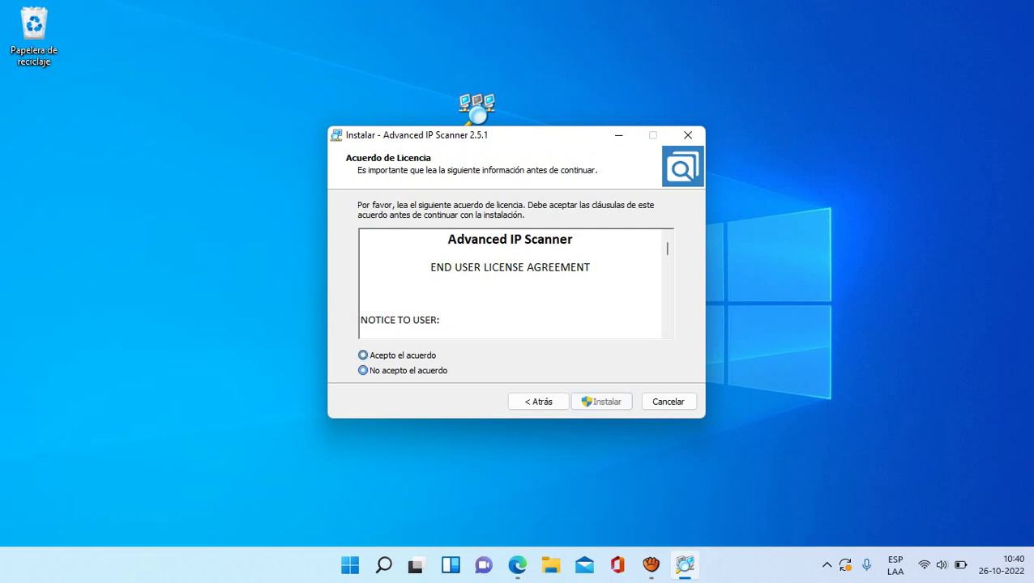
# Step: Accept the license agreement, install the program, and finish the wizard with Ejecutar Advanced IP Scanner enabled
pyautogui.press('Up')
pyautogui.press('Return')
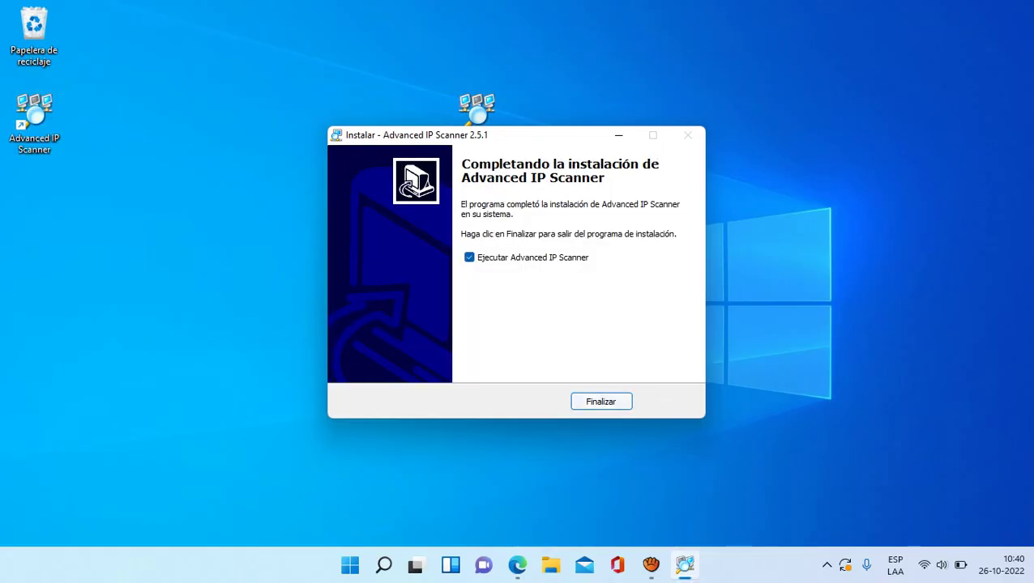
pyautogui.click(601, 401)
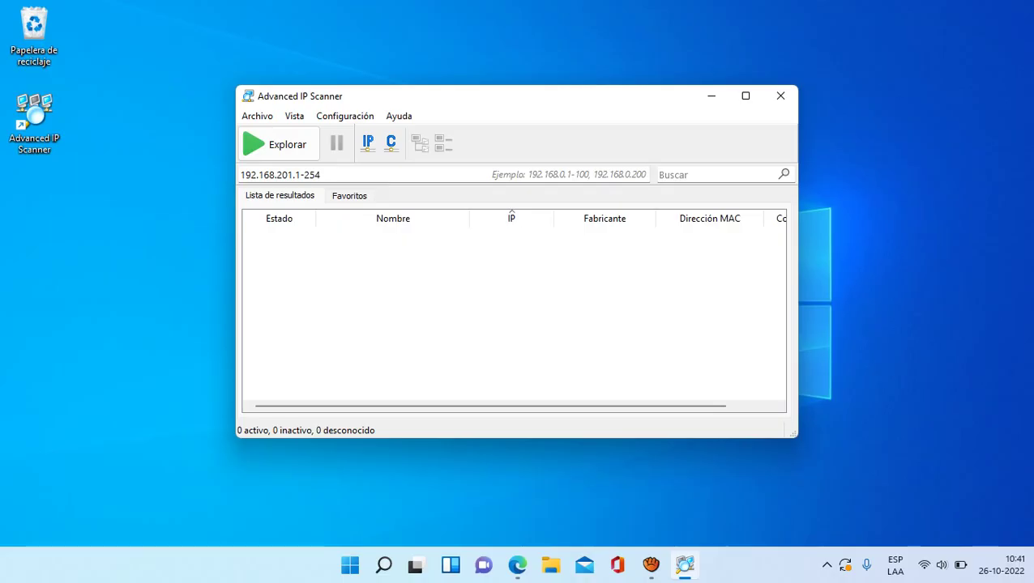
# Step: Examine the start address and the end value of the preset scan range 192.168.201.1-254
pyautogui.moveTo(240, 175); pyautogui.dragTo(300, 175)
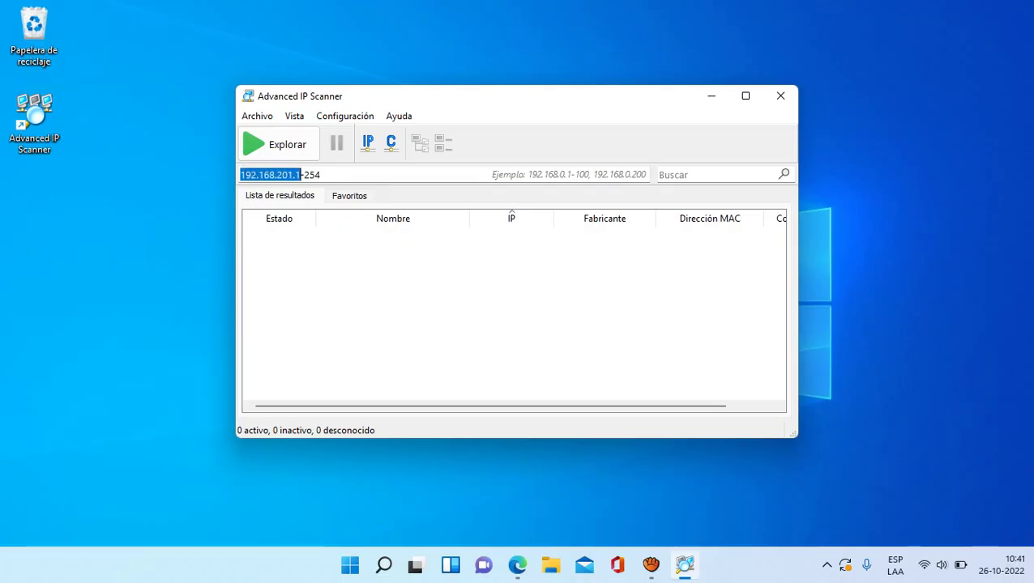
pyautogui.click(293, 175)
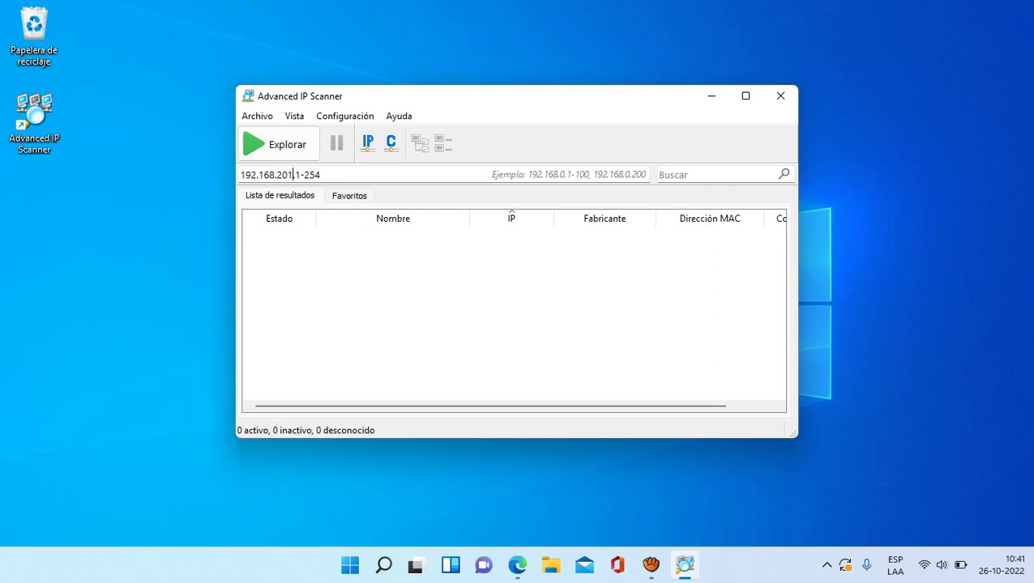
pyautogui.moveTo(293, 174); pyautogui.dragTo(239, 174)
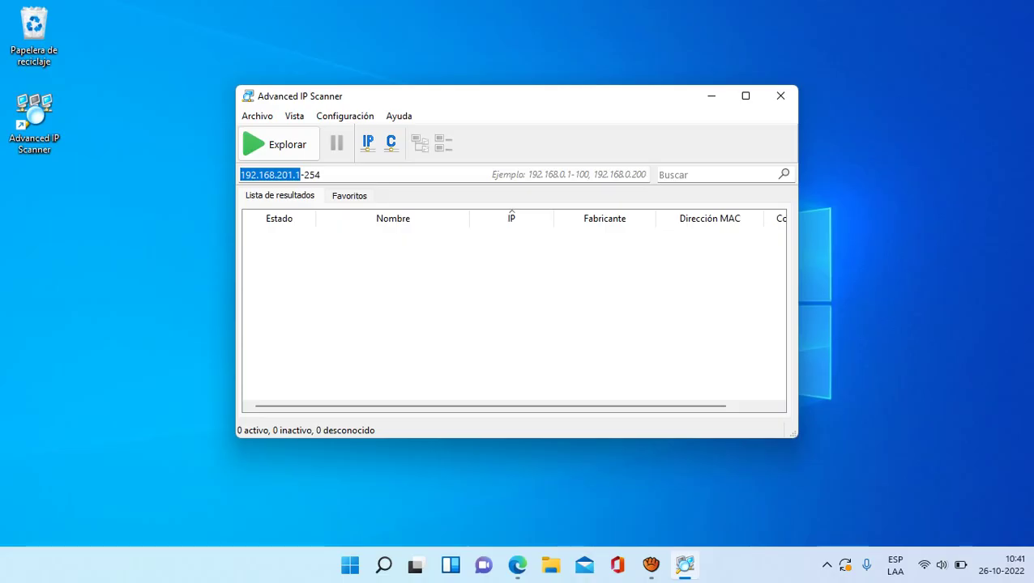
pyautogui.moveTo(304, 175); pyautogui.dragTo(321, 175)
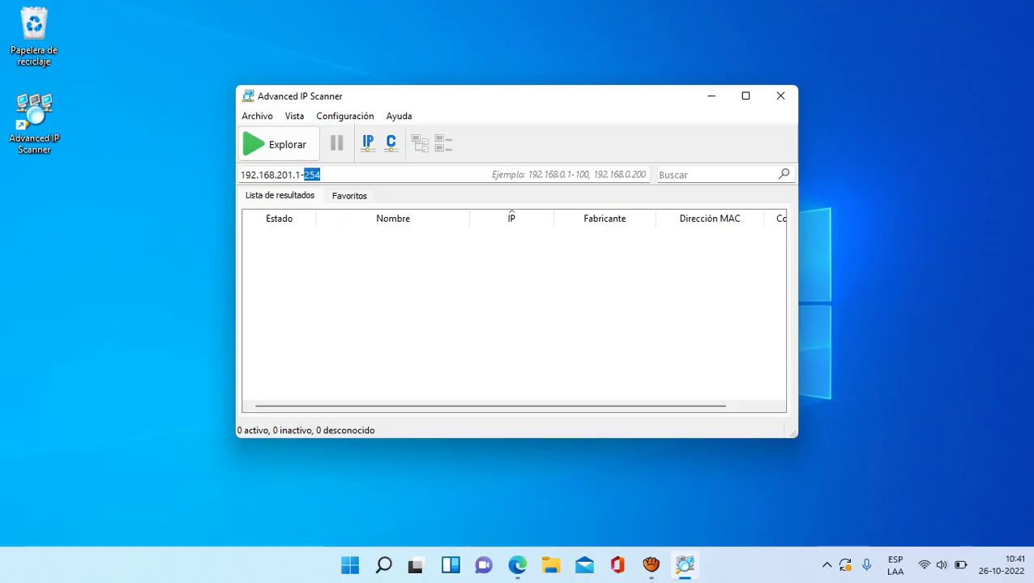
pyautogui.click(322, 175)
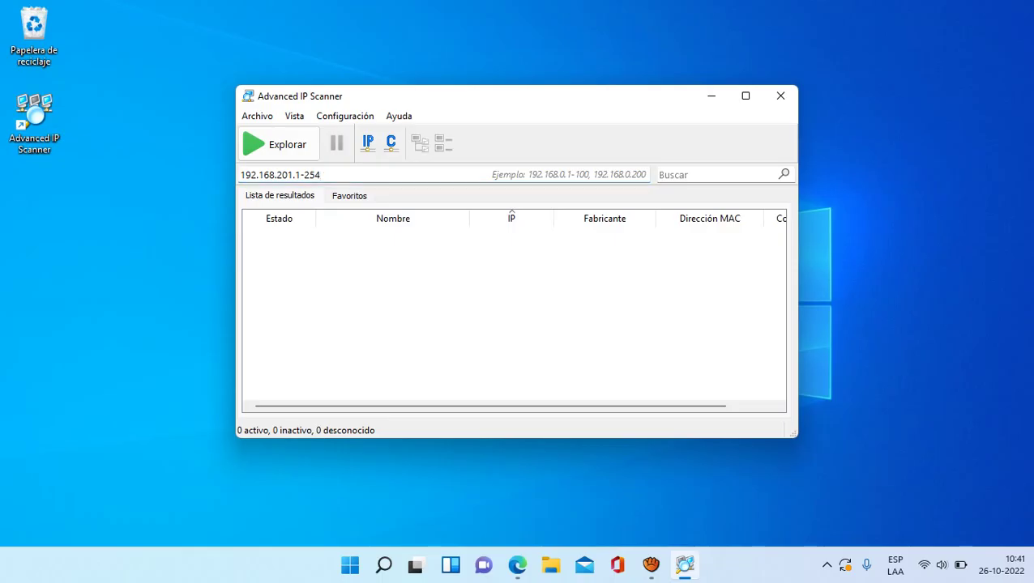
pyautogui.moveTo(301, 175); pyautogui.dragTo(240, 175)
pyautogui.click(304, 175)
pyautogui.click(322, 174)
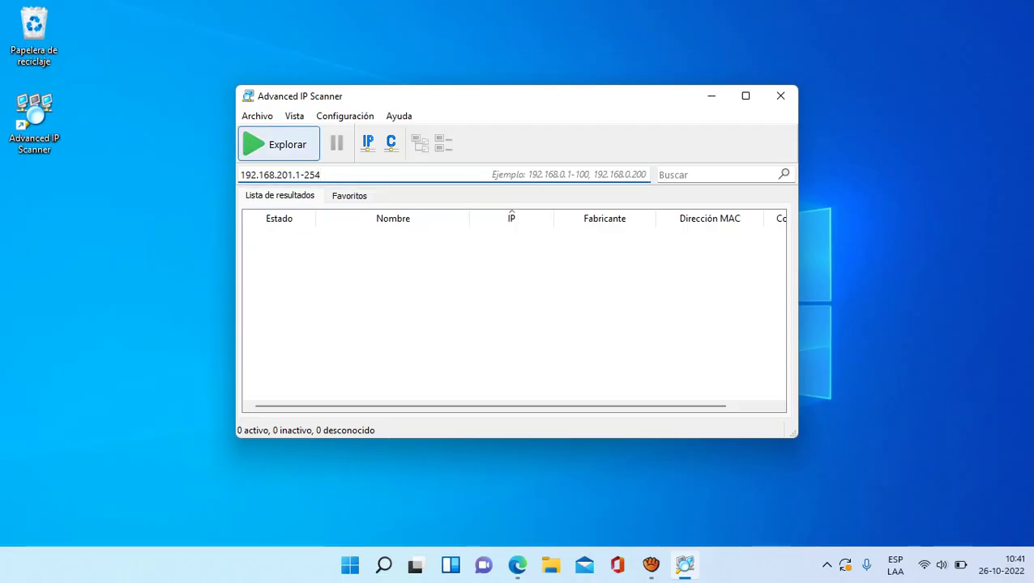
# Step: Scan the range 192.168.201.1-254 in a maximized window, narrowing the Nombre column and widening the Fabricante column
pyautogui.click(278, 144)
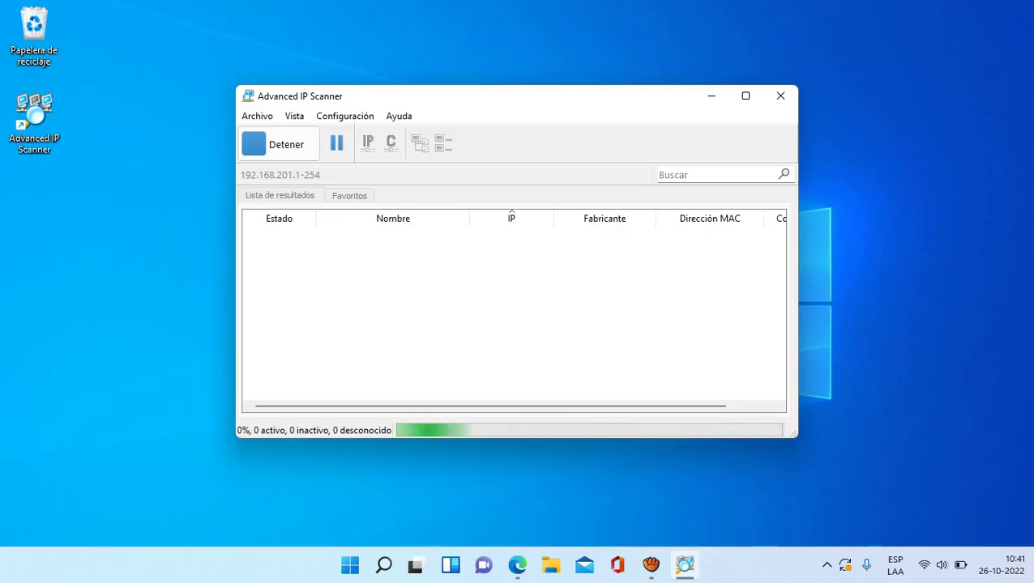
pyautogui.press('super+Up')
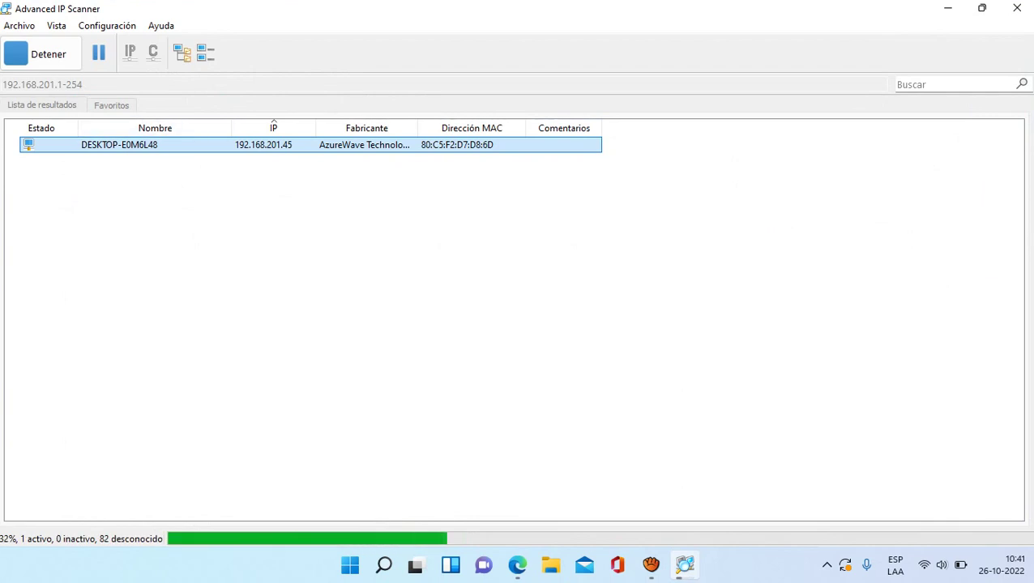
pyautogui.moveTo(230, 128); pyautogui.dragTo(182, 128)
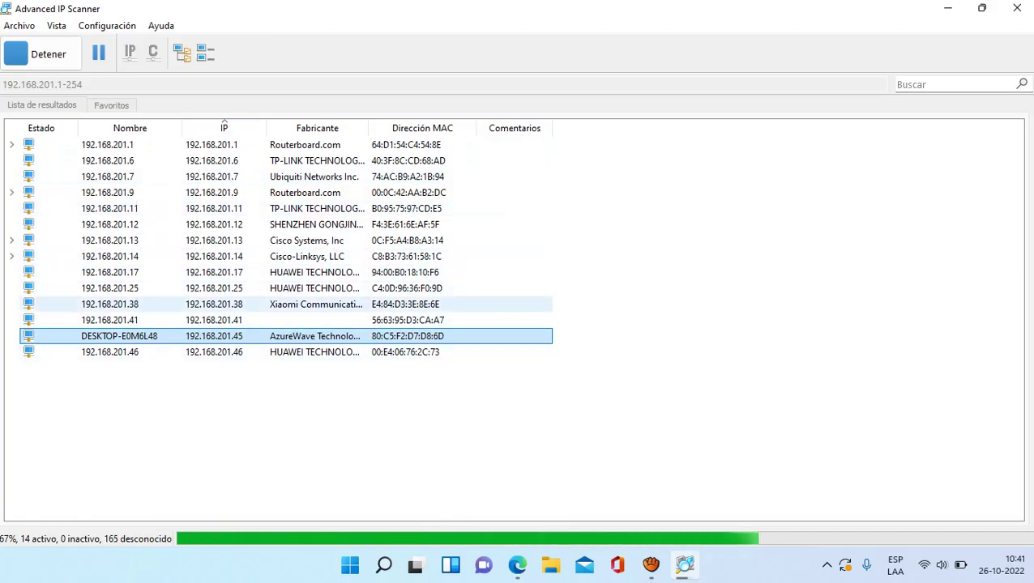
pyautogui.moveTo(352, 128); pyautogui.dragTo(473, 128)
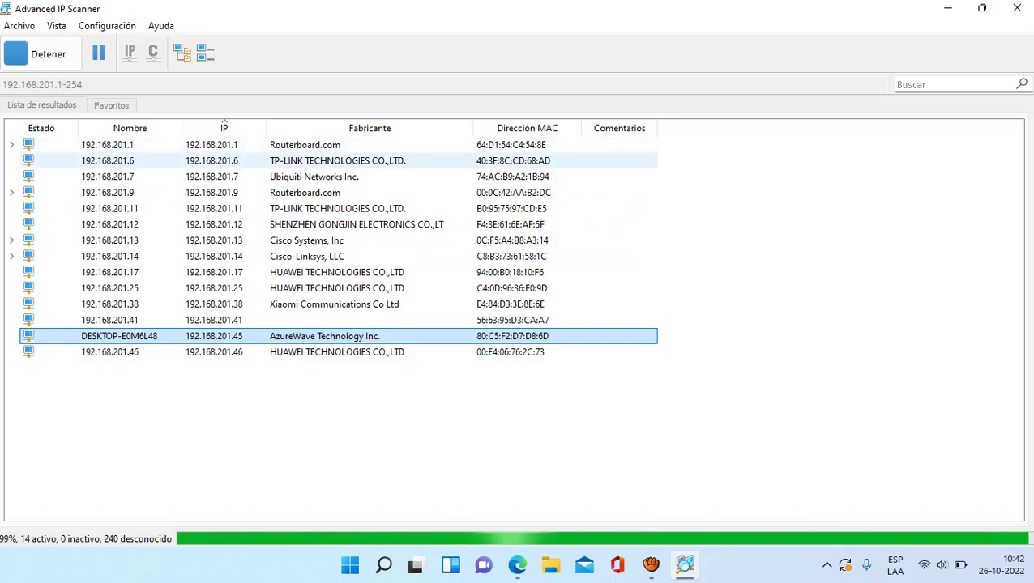
# Step: Examine the IP addresses and manufacturers of the scanned devices between 192.168.201.6 and 192.168.201.11
pyautogui.click(214, 160)
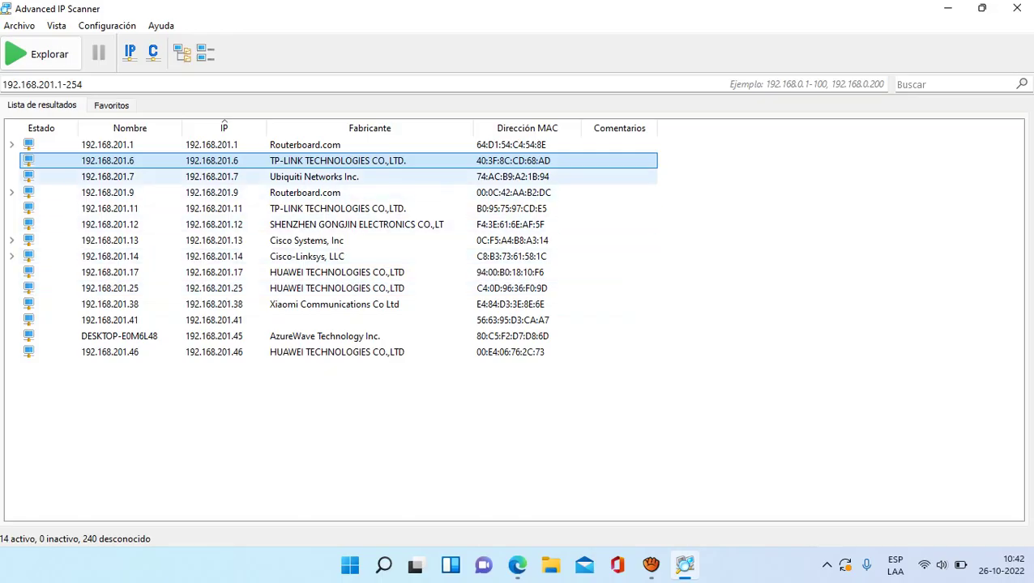
pyautogui.click(314, 176)
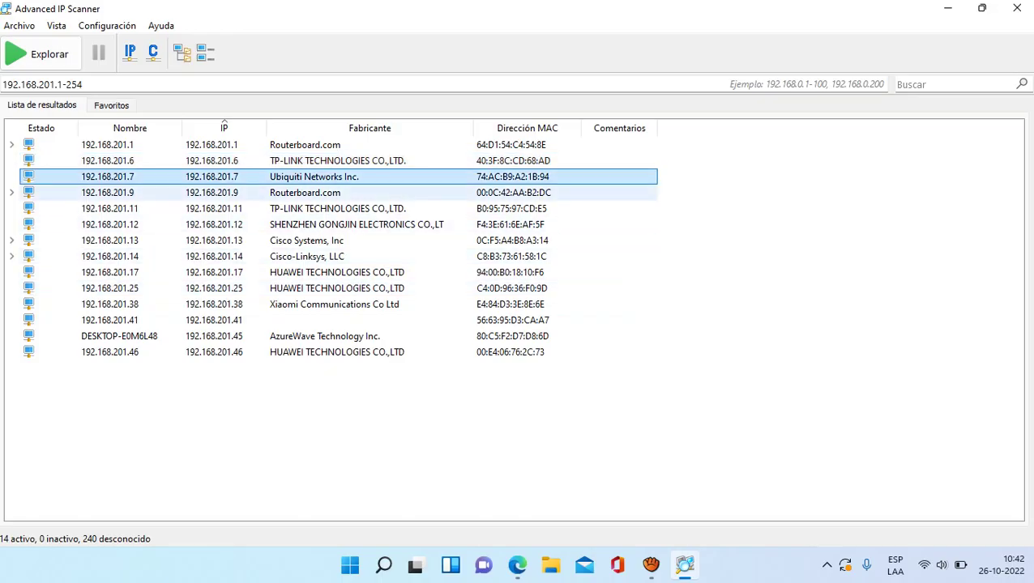
pyautogui.click(306, 193)
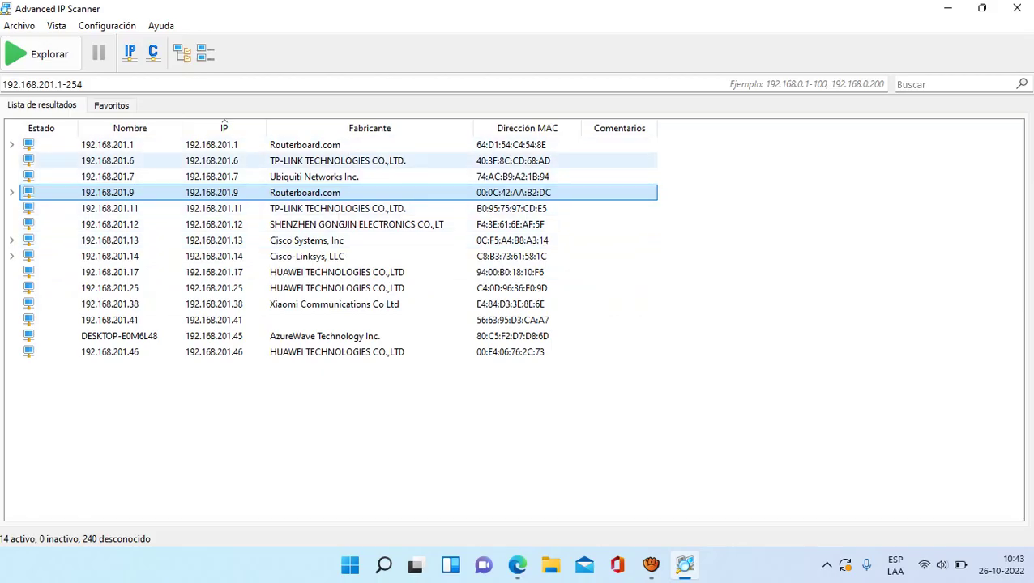
pyautogui.click(314, 162)
pyautogui.click(315, 177)
pyautogui.click(314, 161)
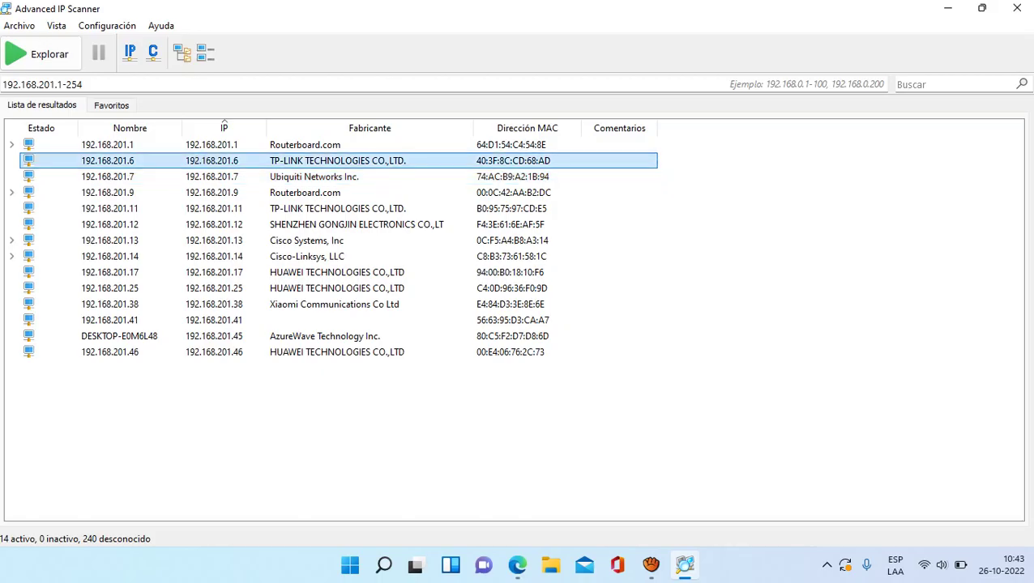
pyautogui.click(314, 177)
pyautogui.click(243, 193)
pyautogui.click(243, 208)
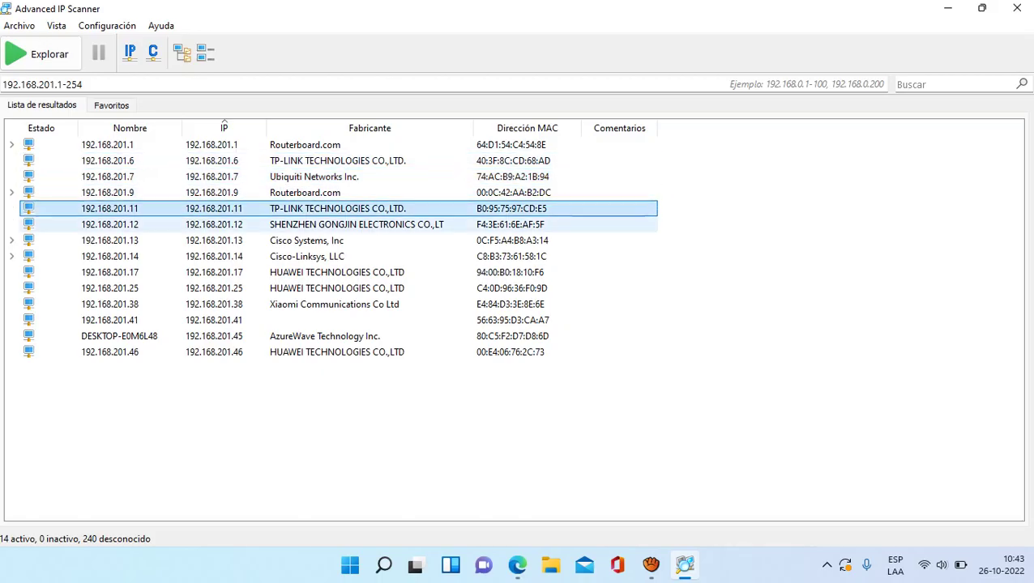
pyautogui.click(243, 193)
pyautogui.click(243, 176)
pyautogui.click(243, 160)
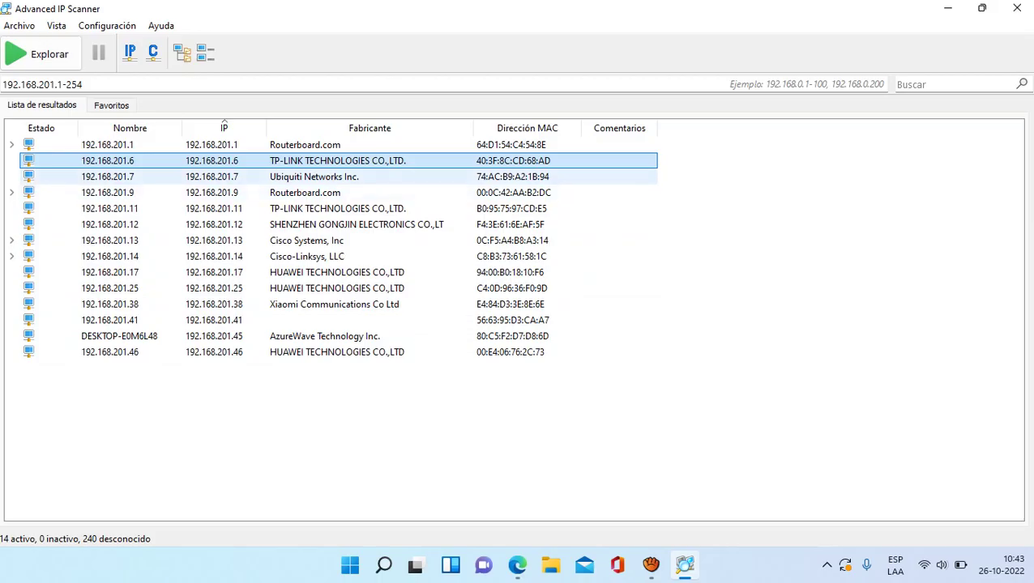
# Step: Examine the Cisco, Cisco-Linksys and Huawei devices from 192.168.201.13 to 192.168.201.17, and dismiss the Explorar dialog for 192.168.201.11
pyautogui.click(306, 241)
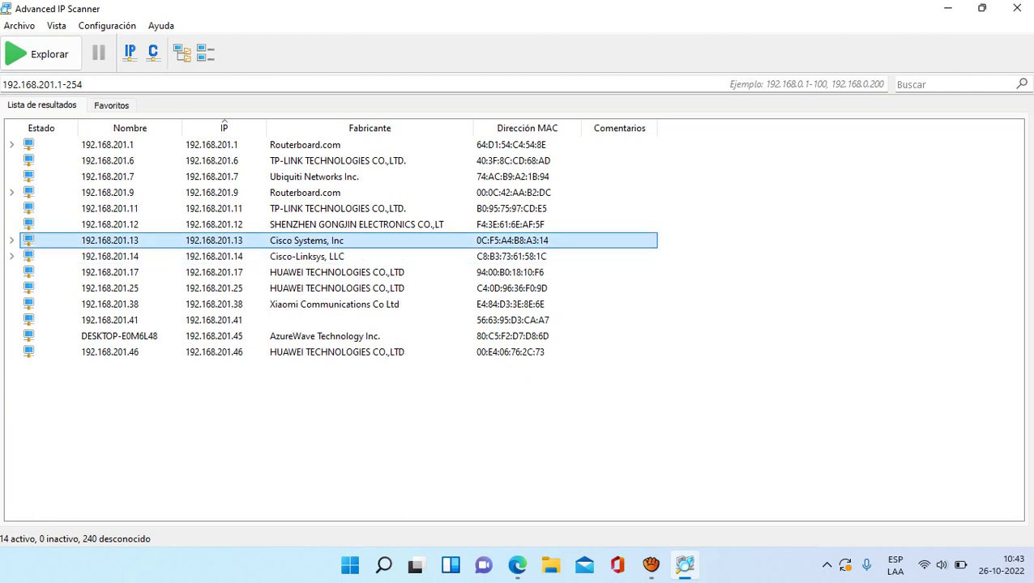
pyautogui.click(306, 256)
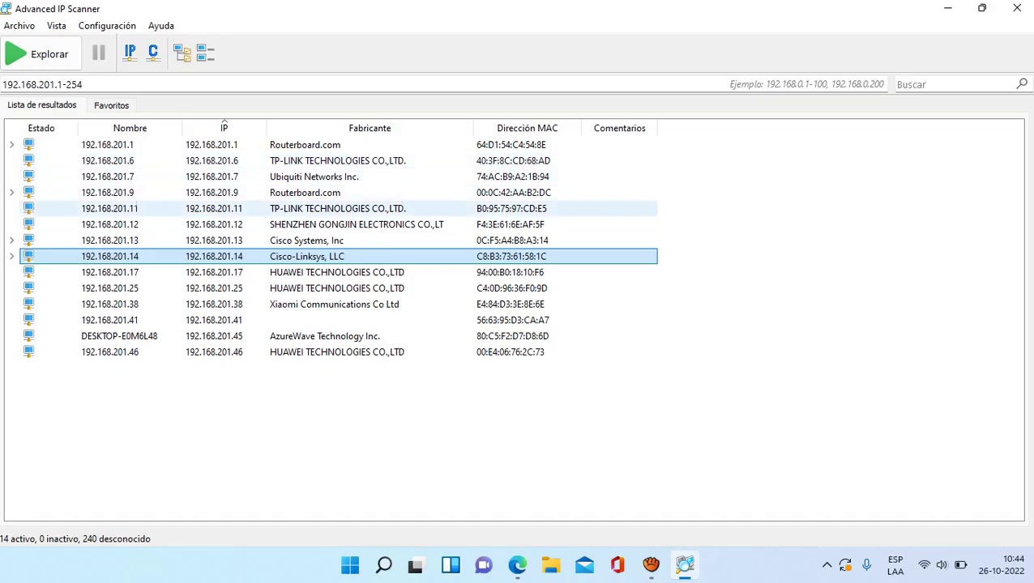
pyautogui.click(337, 272)
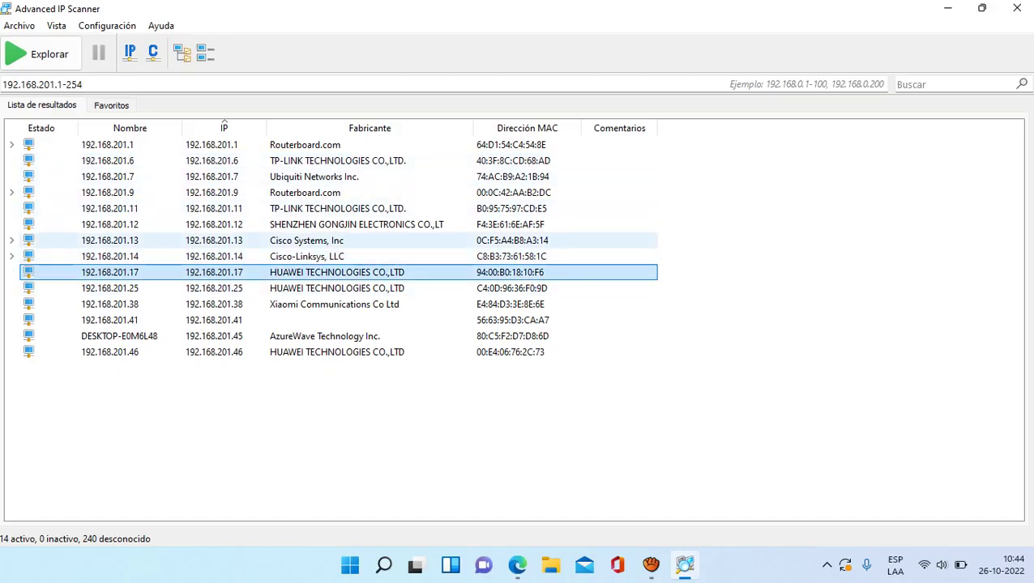
pyautogui.click(337, 240)
pyautogui.click(337, 209)
pyautogui.click(337, 241)
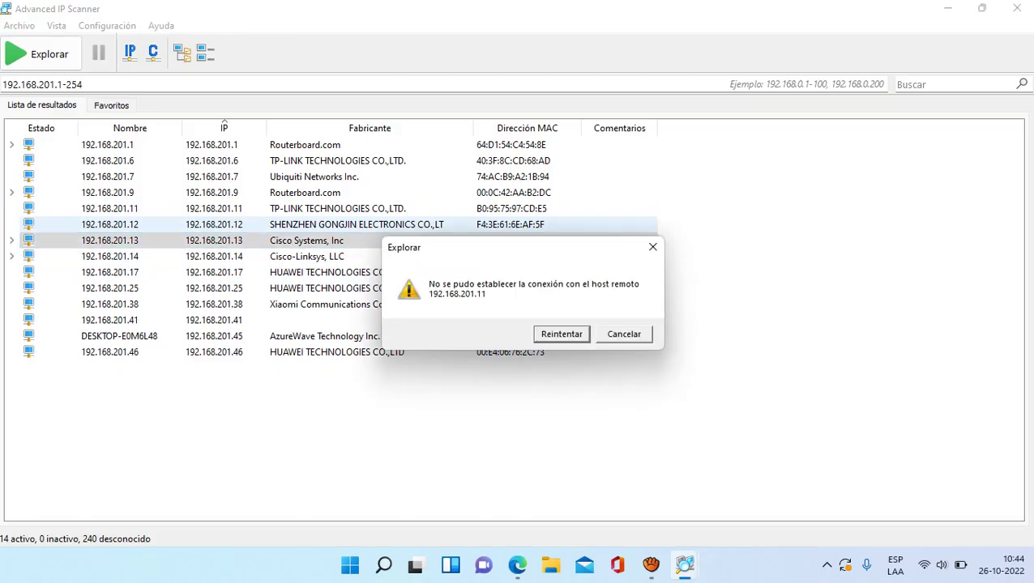
pyautogui.click(652, 247)
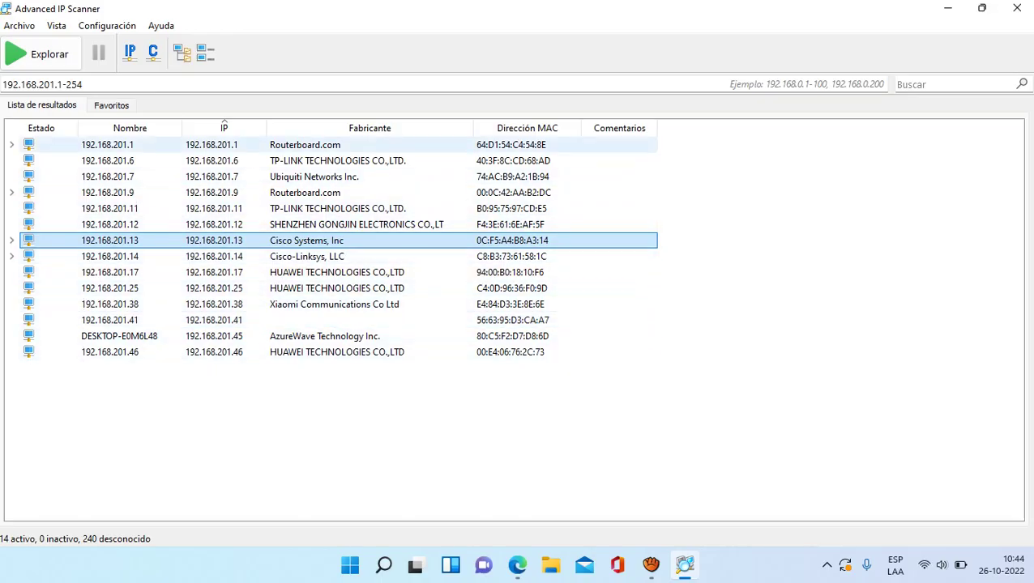
# Step: Review the device entries from 192.168.201.1 through 192.168.201.11 one by one, and minimize the scanner window
pyautogui.click(324, 160)
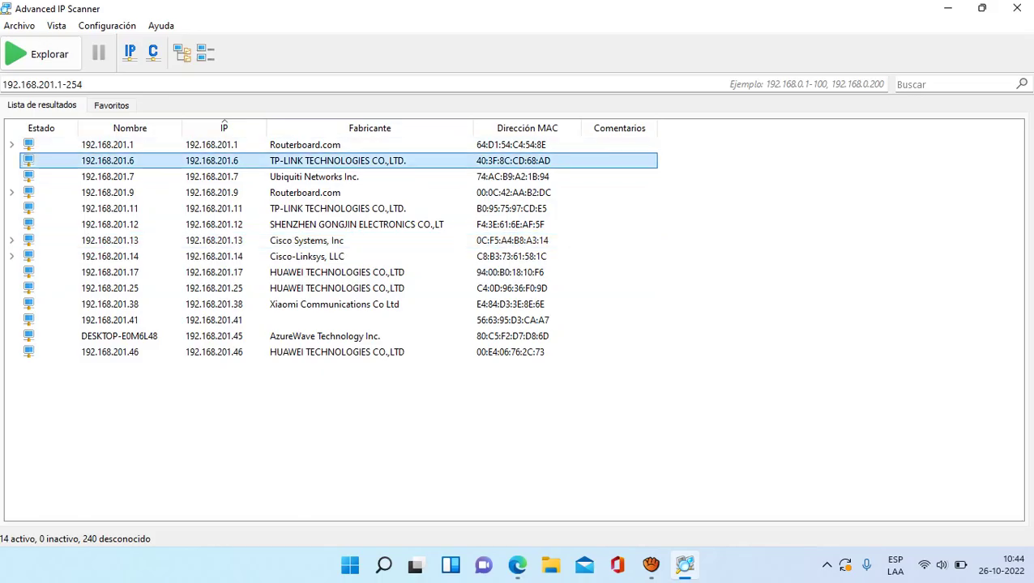
pyautogui.click(324, 145)
pyautogui.press('Down')
pyautogui.press('Down')
pyautogui.press('Up')
pyautogui.press('Up')
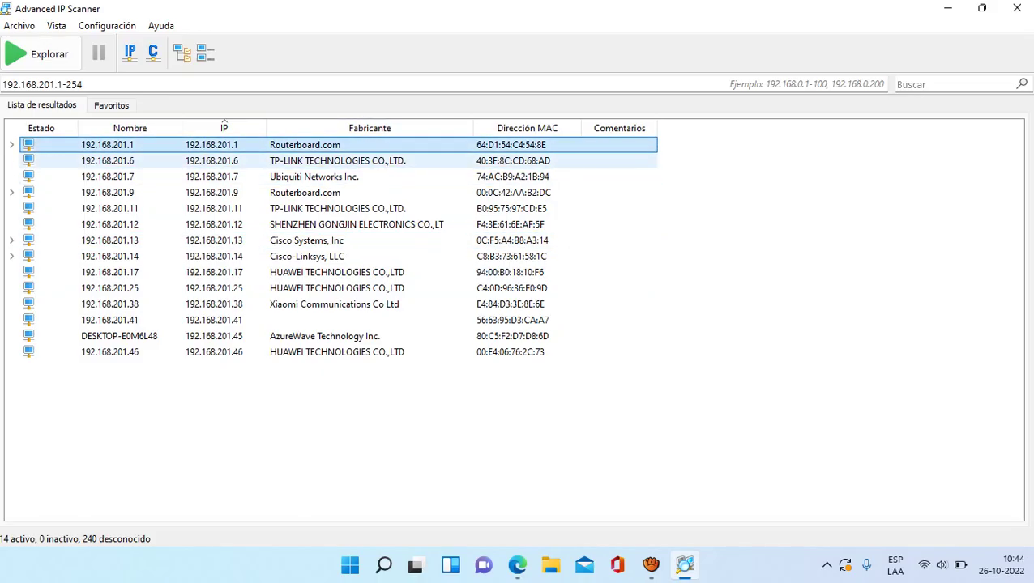
pyautogui.press('Down')
pyautogui.press('Down')
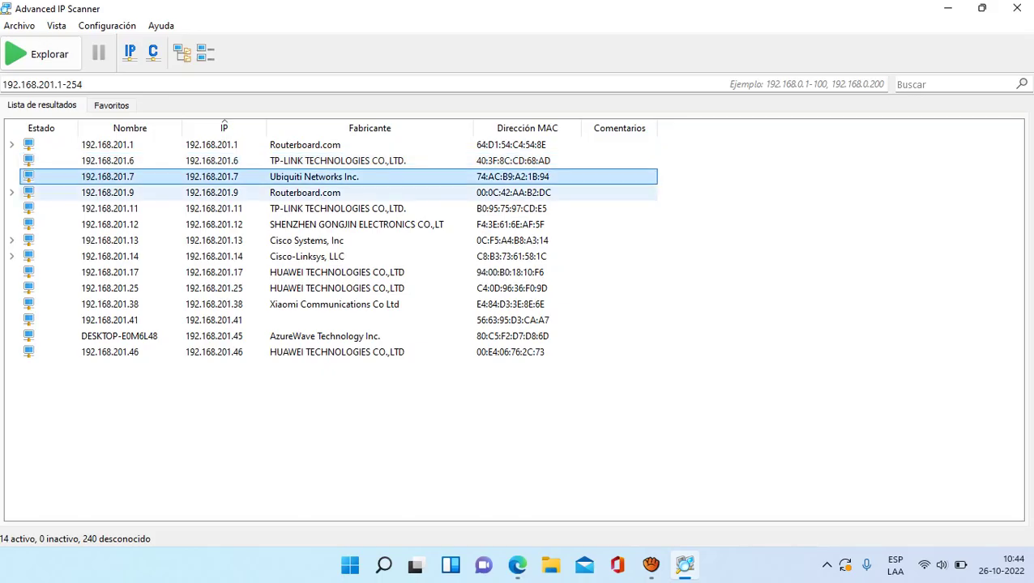
pyautogui.press('Down')
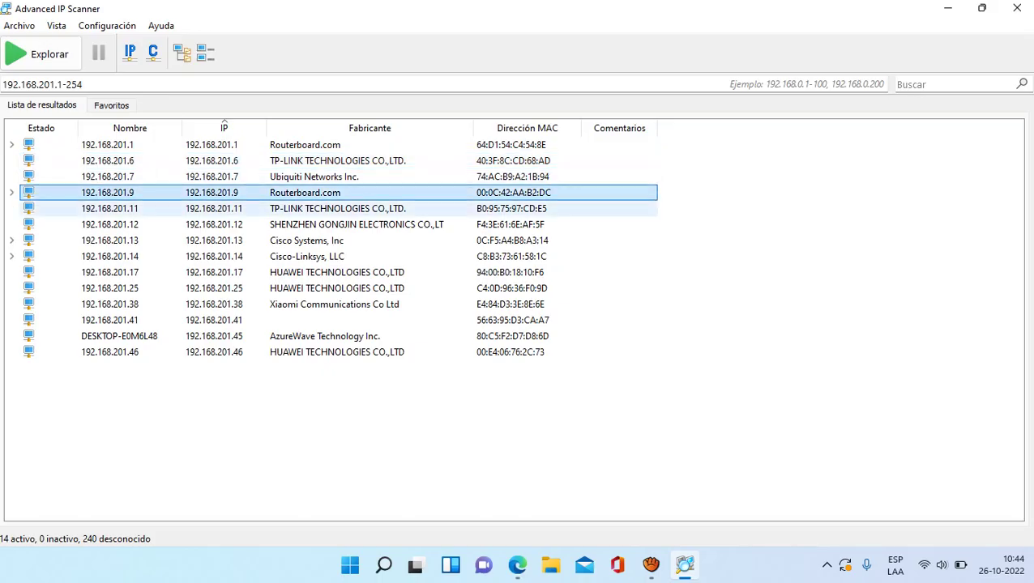
pyautogui.press('Down')
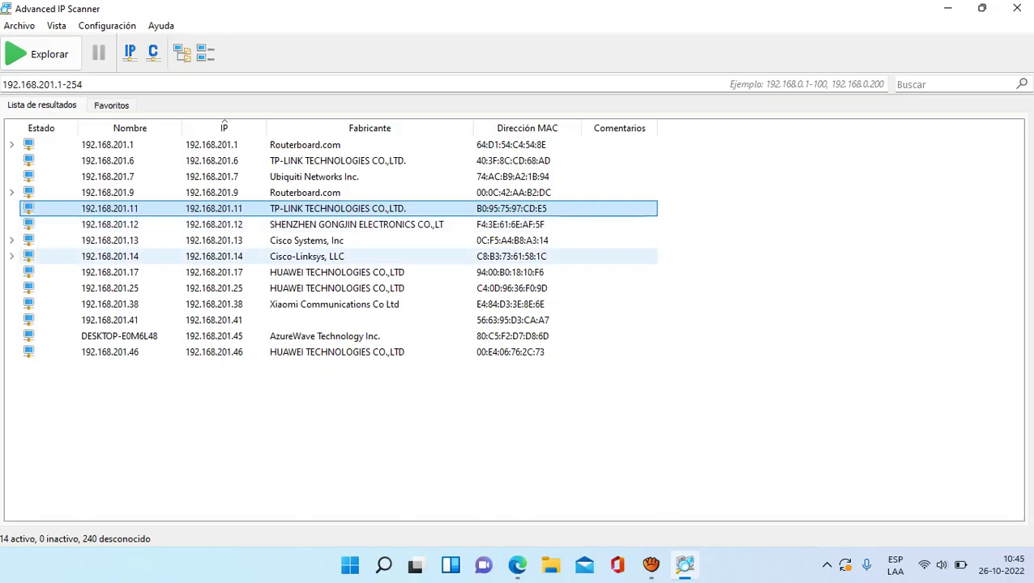
pyautogui.click(947, 8)
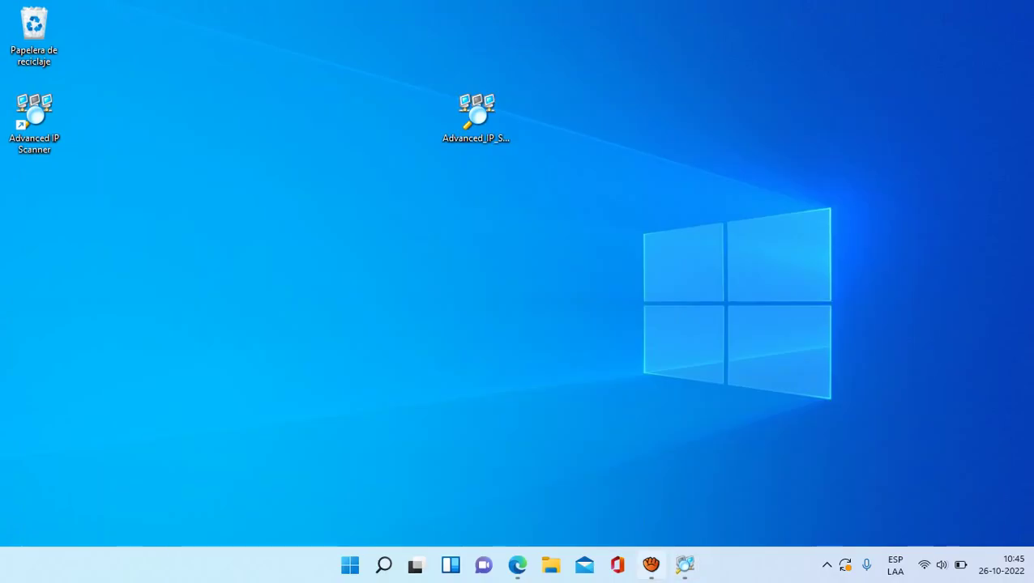